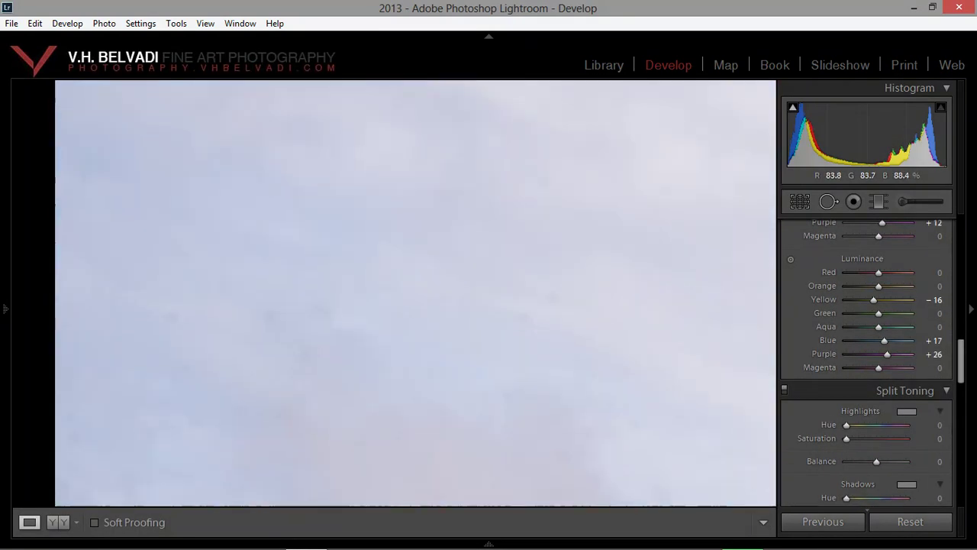
Heal another dust spot in the zoomed-in sky with a Spot Removal drag.
{"action": "left_click_drag", "start_coordinate": [523, 373], "coordinate": [370, 379]}
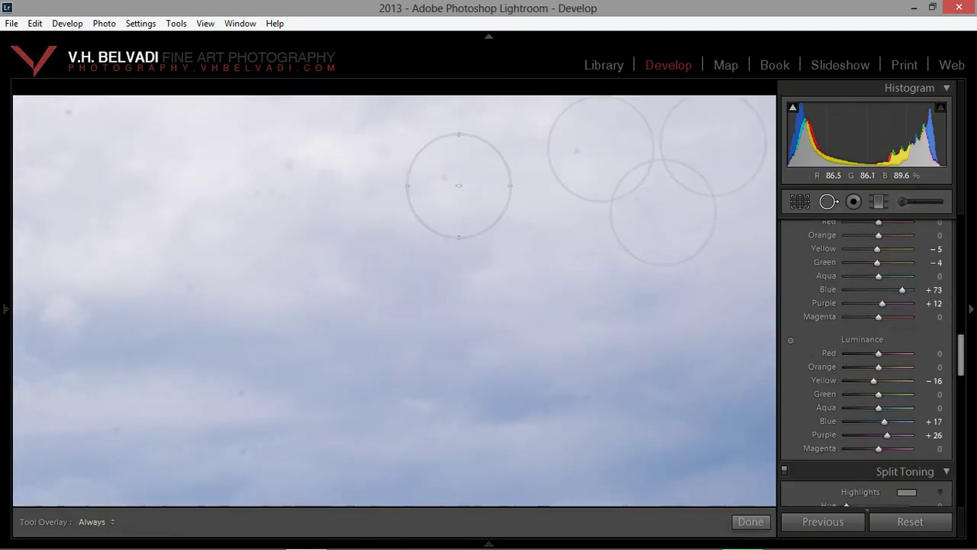
Heal two more dust spots in the sky, then exit Spot Removal.
{"action": "left_click", "coordinate": [97, 131]}
{"action": "left_click", "coordinate": [199, 276]}
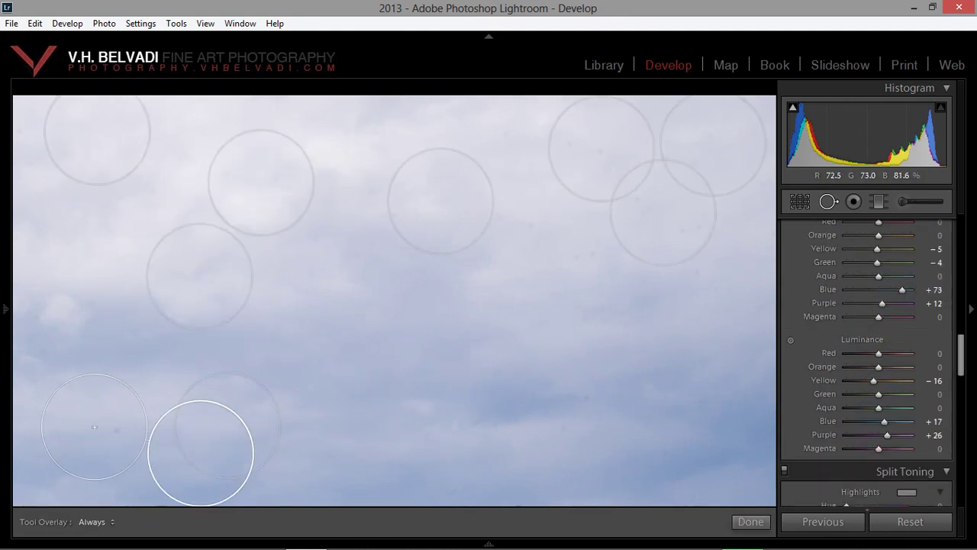
{"action": "key", "text": "q"}
{"action": "key", "text": "q"}
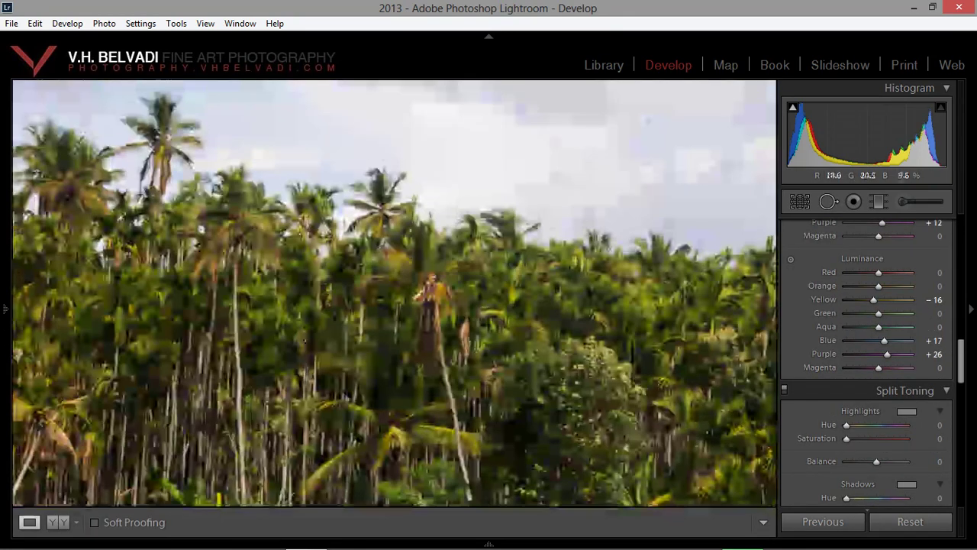
Fit the whole photo in view and move from the Adjustment Brush to the Graduated Filter.
{"action": "key", "text": "z"}
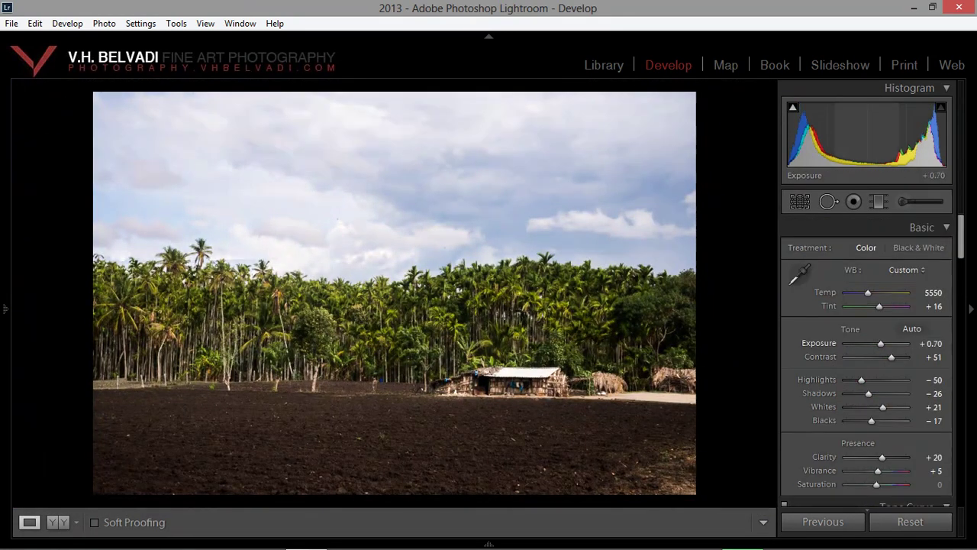
{"action": "key", "text": "k"}
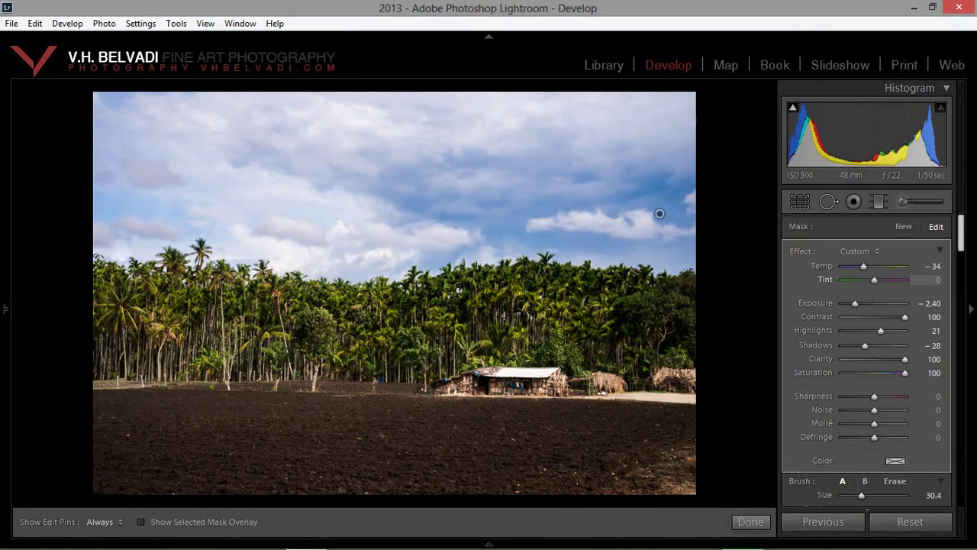
{"action": "key", "text": "m"}
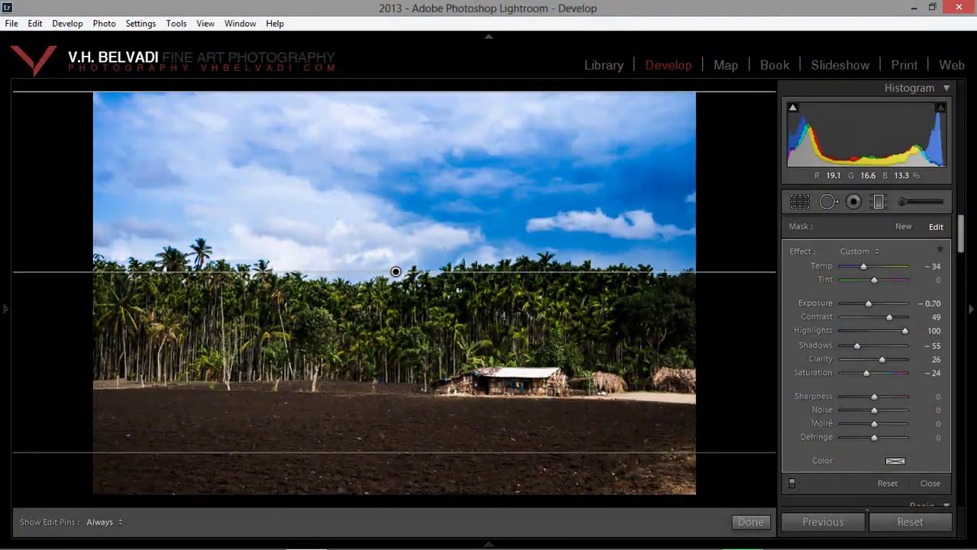
Switch from the Graduated Filter to the Adjustment Brush to work on the clouds.
{"action": "left_click", "coordinate": [906, 201]}
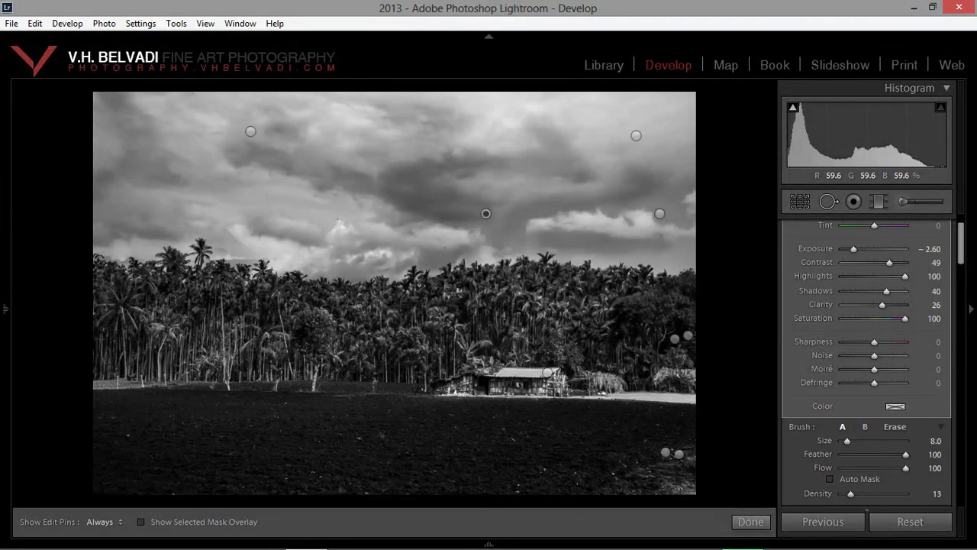
With edit pins always shown, brush one darkening and one brightening stroke across the clouds.
{"action": "scroll", "coordinate": [731, 436], "scroll_direction": "down", "scroll_amount": 5}
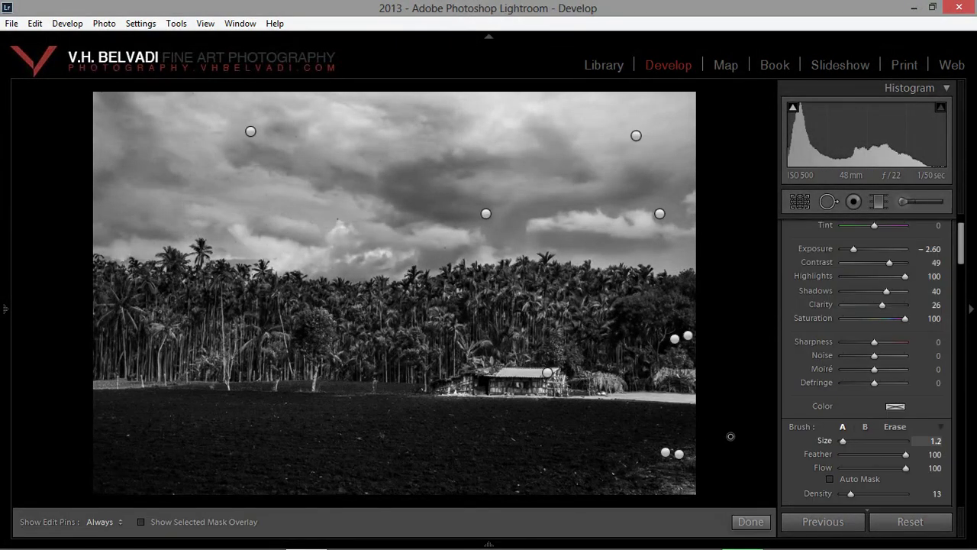
{"action": "key", "text": "h"}
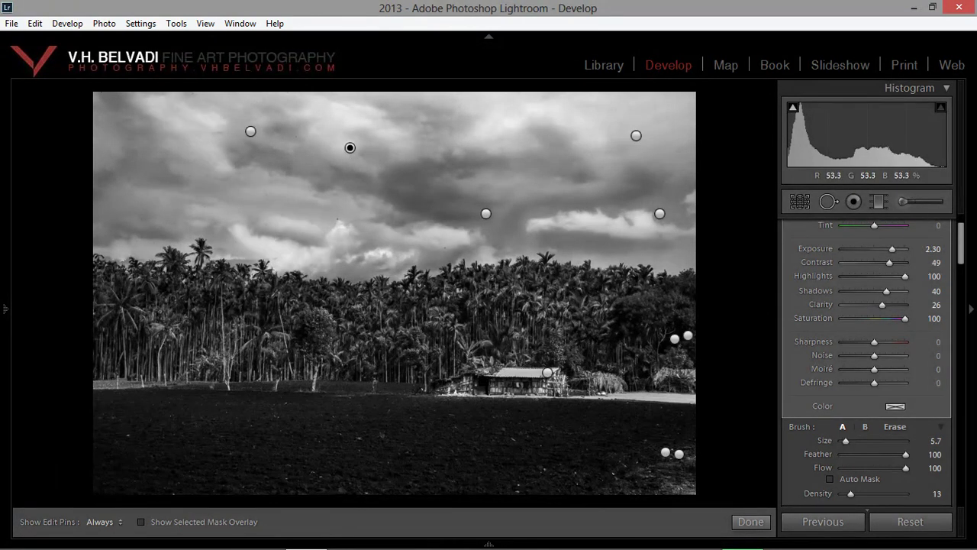
{"action": "left_click_drag", "start_coordinate": [436, 148], "coordinate": [297, 142]}
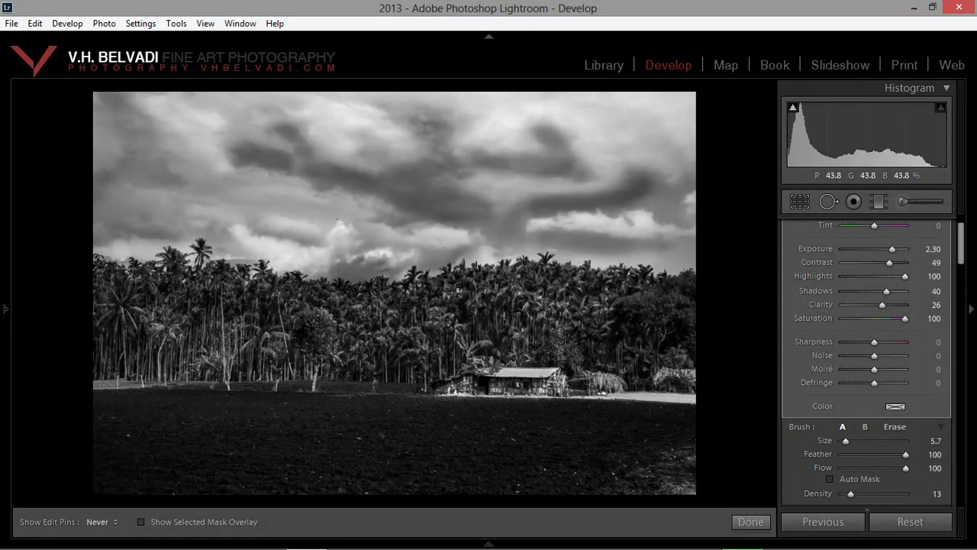
{"action": "left_click_drag", "start_coordinate": [244, 175], "coordinate": [439, 123]}
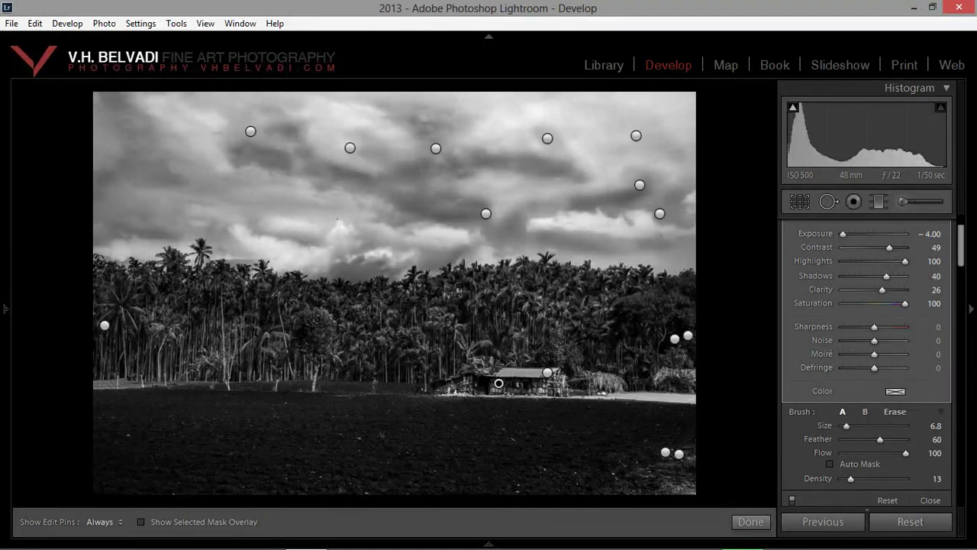
{"action": "key", "text": "k"}
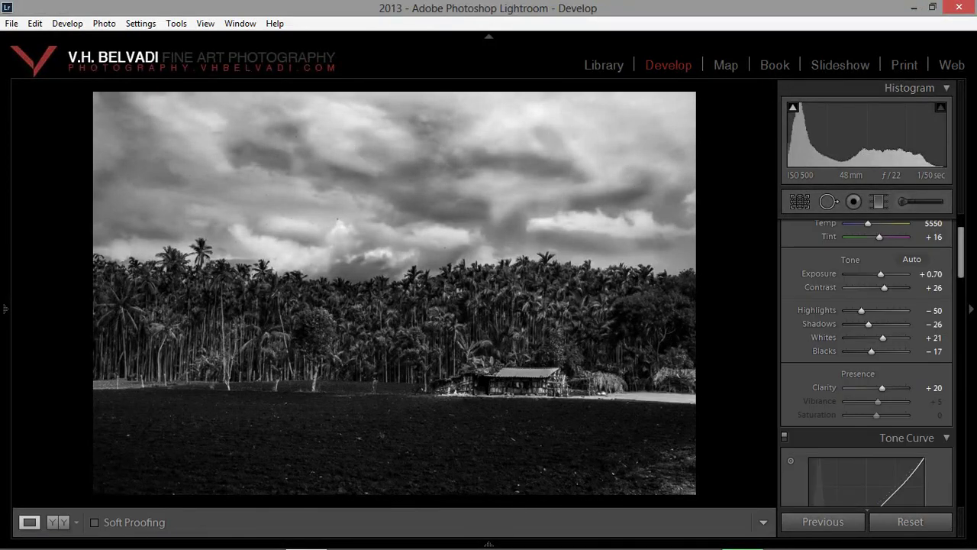
Review the Spot Removal, Adjustment Brush and Graduated Filter edits, then close Spot Removal.
{"action": "key", "text": "q"}
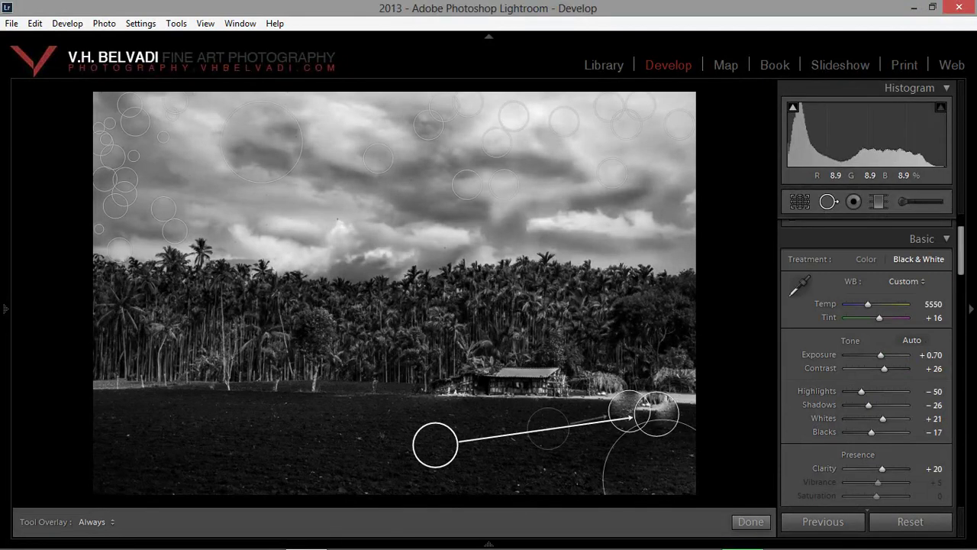
{"action": "left_click", "coordinate": [920, 201]}
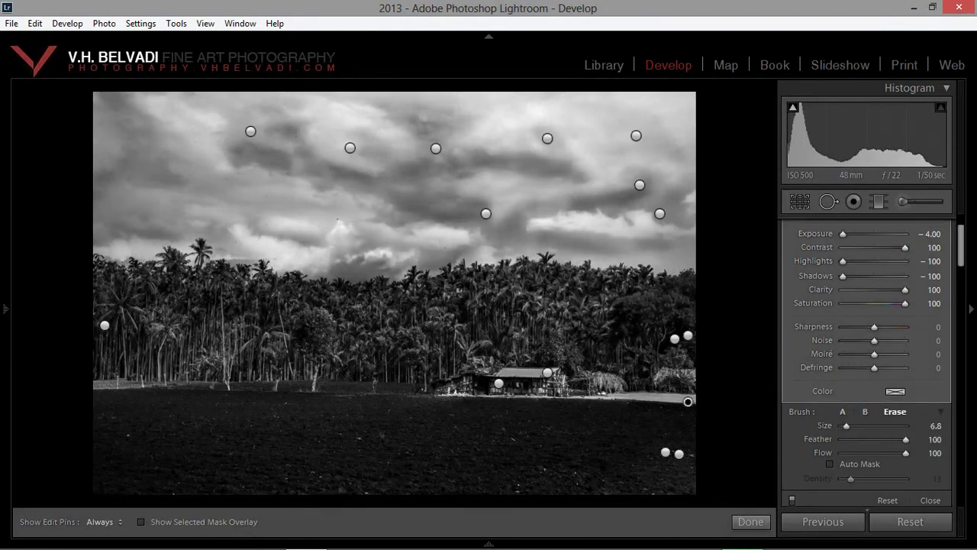
{"action": "key", "text": "m"}
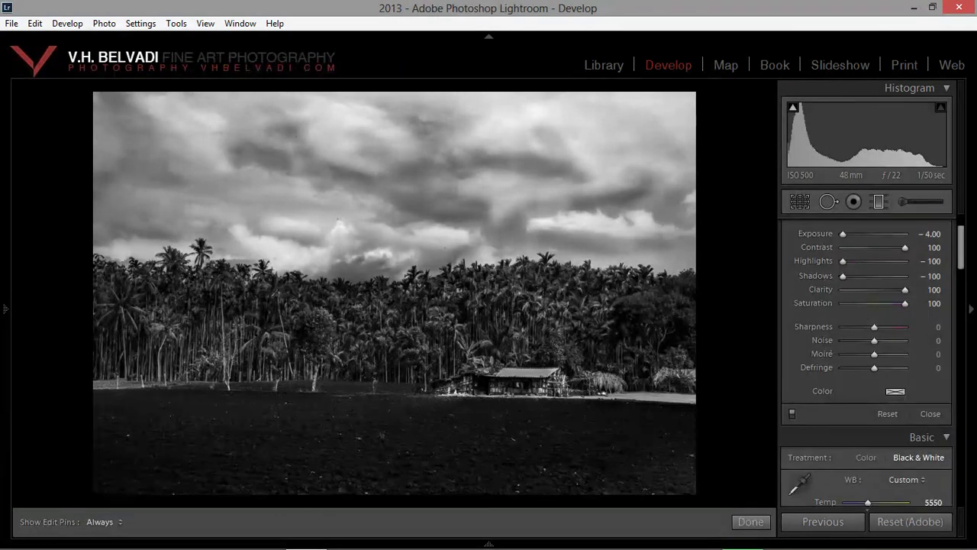
{"action": "left_click_drag", "start_coordinate": [393, 90], "coordinate": [393, 497]}
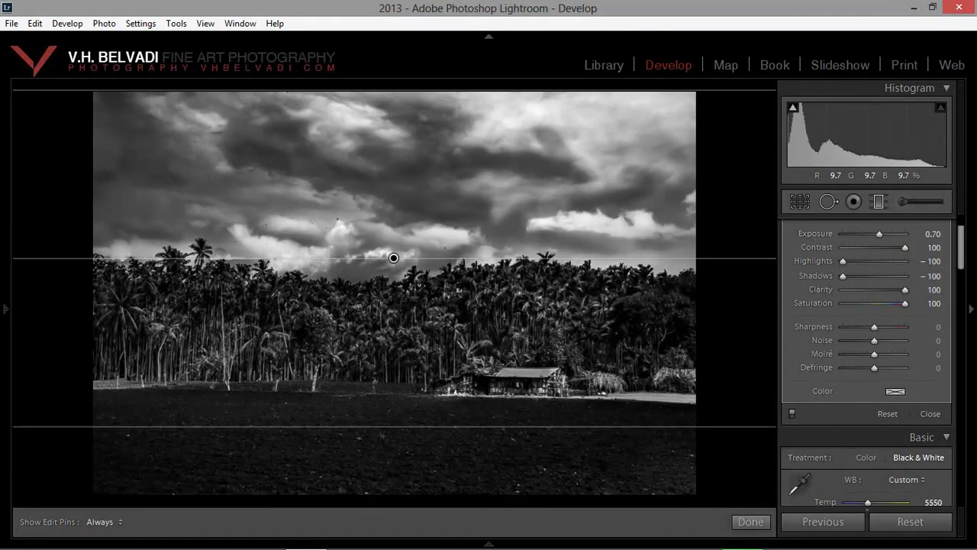
{"action": "left_click", "coordinate": [829, 201]}
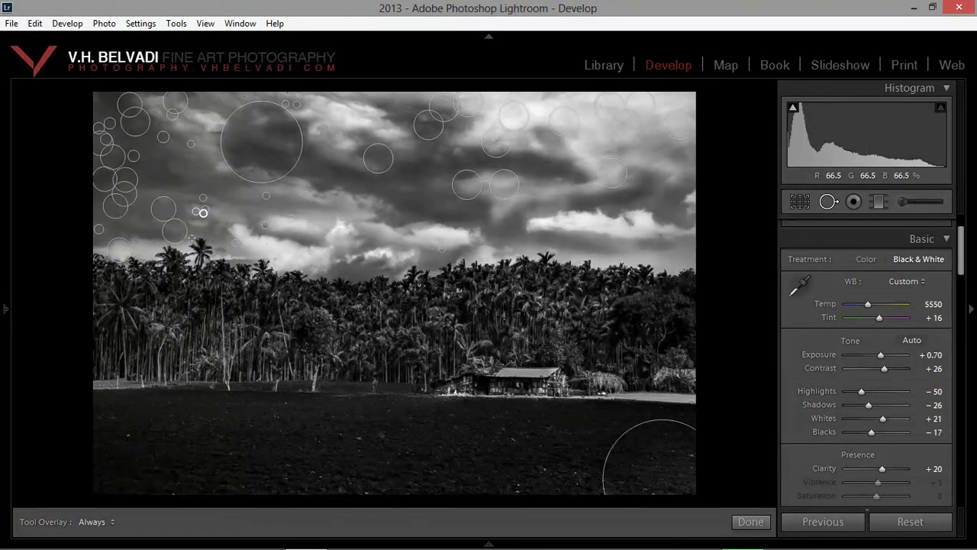
{"action": "key", "text": "q"}
{"action": "key", "text": "q"}
{"action": "key", "text": "q"}
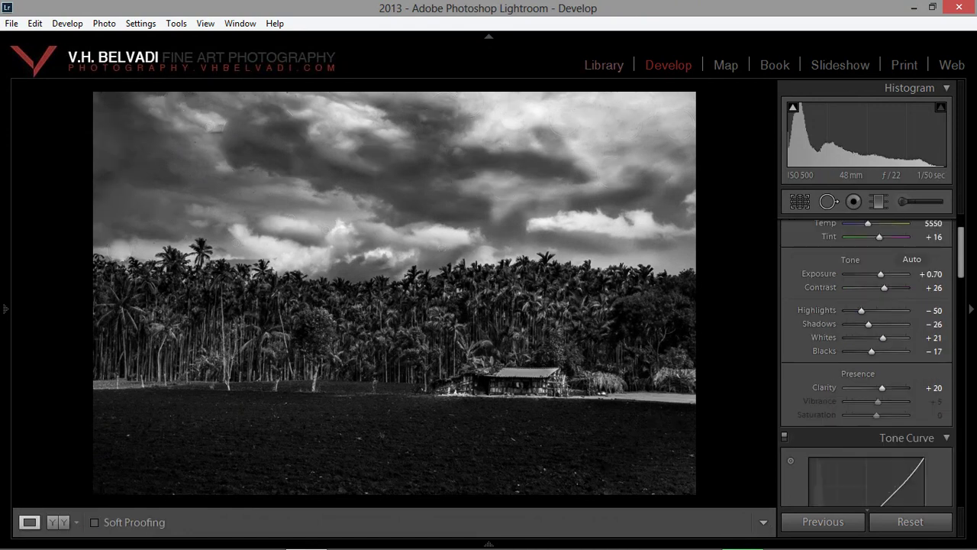
Select the brushed area over the right-hand trees and lower its Exposure.
{"action": "key", "text": "k"}
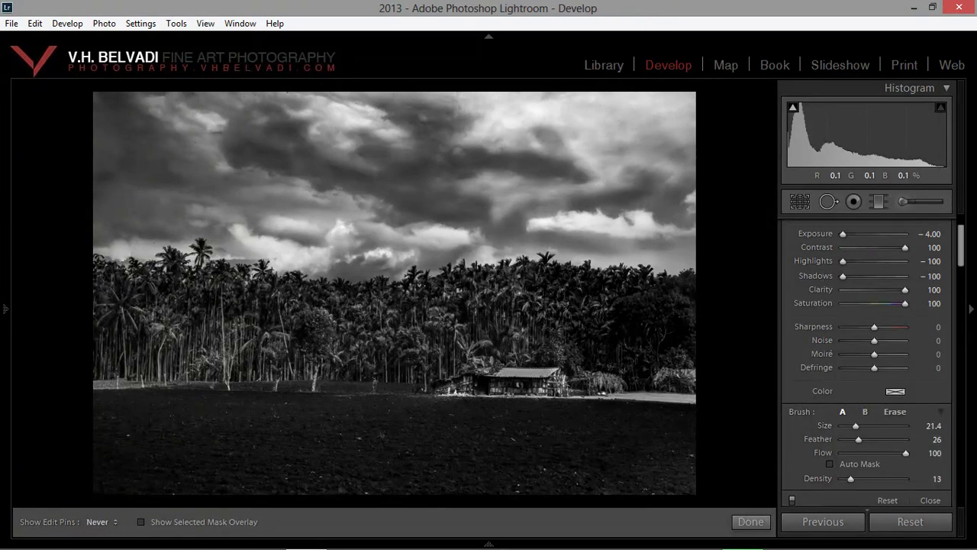
{"action": "left_click", "coordinate": [600, 340]}
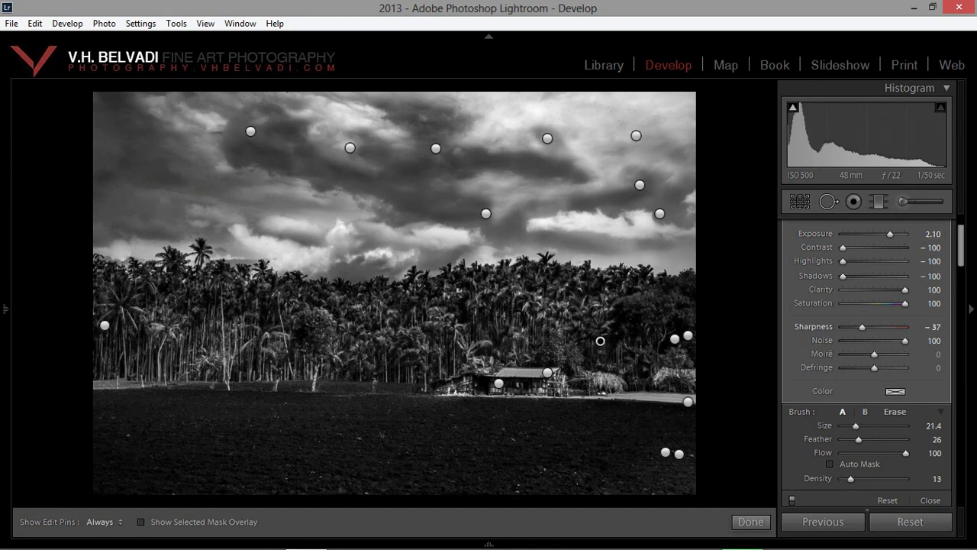
{"action": "key", "text": "ctrl+z"}
{"action": "key", "text": "ctrl+z"}
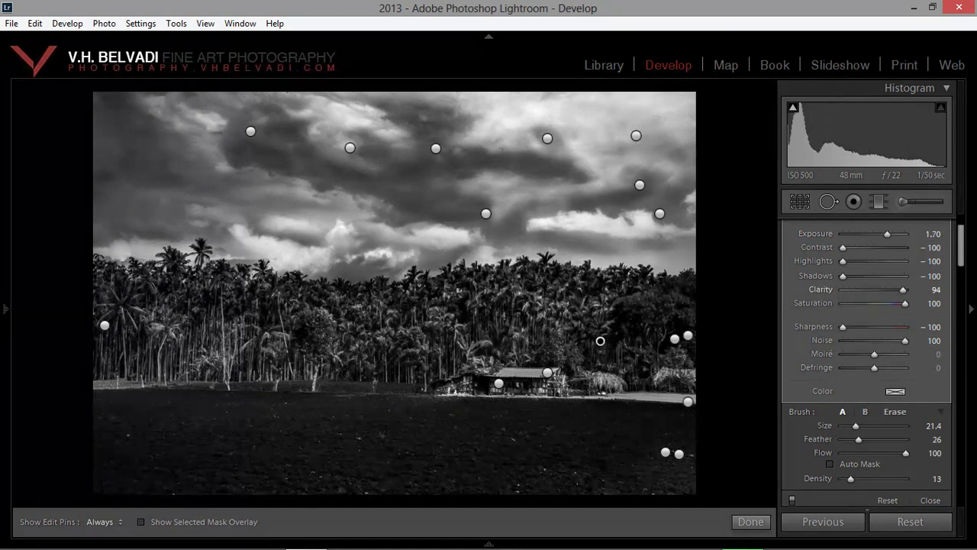
Add a new brush mask with a brightening stroke across the treetops.
{"action": "left_click", "coordinate": [854, 201]}
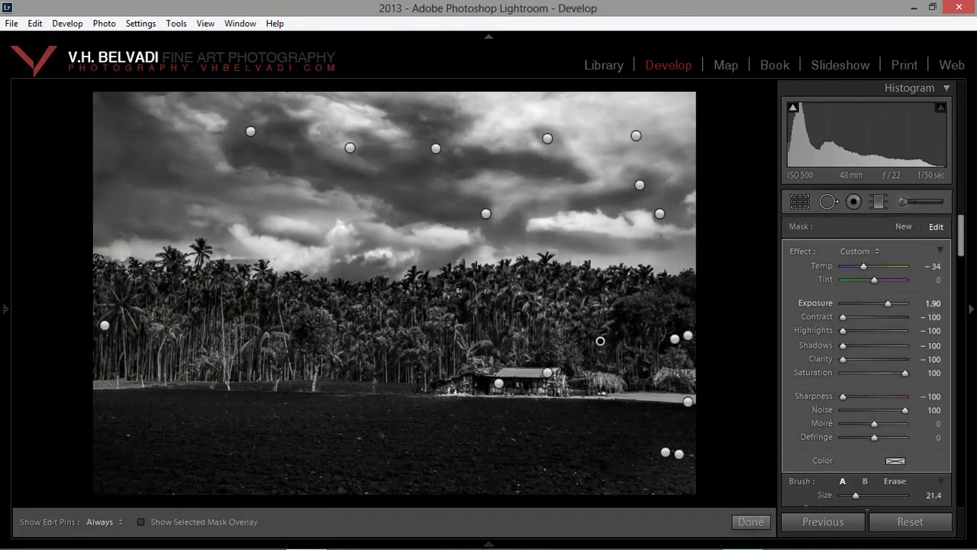
{"action": "scroll", "coordinate": [553, 277], "scroll_direction": "down", "scroll_amount": 5}
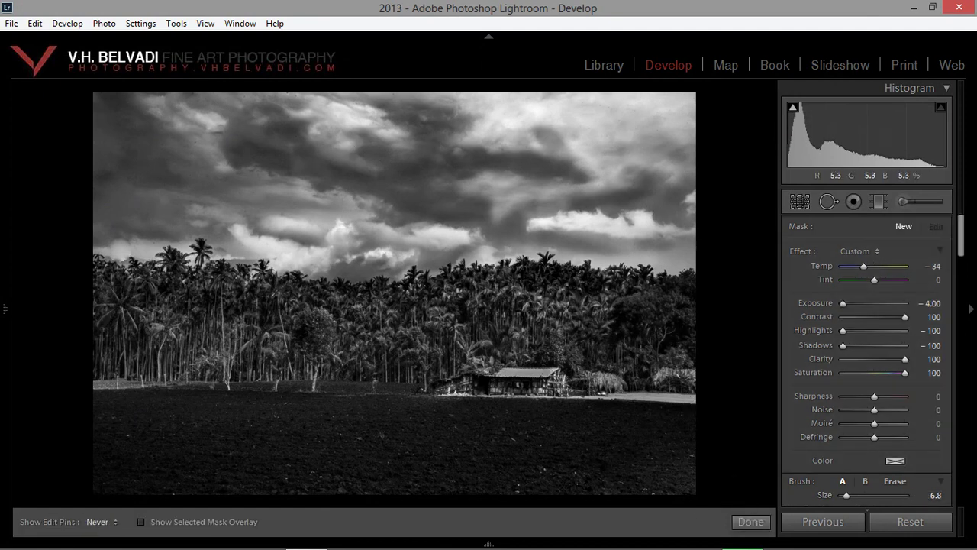
{"action": "left_click_drag", "start_coordinate": [589, 281], "coordinate": [229, 284]}
{"action": "key", "text": "k"}
Toggle the side panels, close brush editing, and zoom in on the finished photo.
{"action": "key", "text": "Tab"}
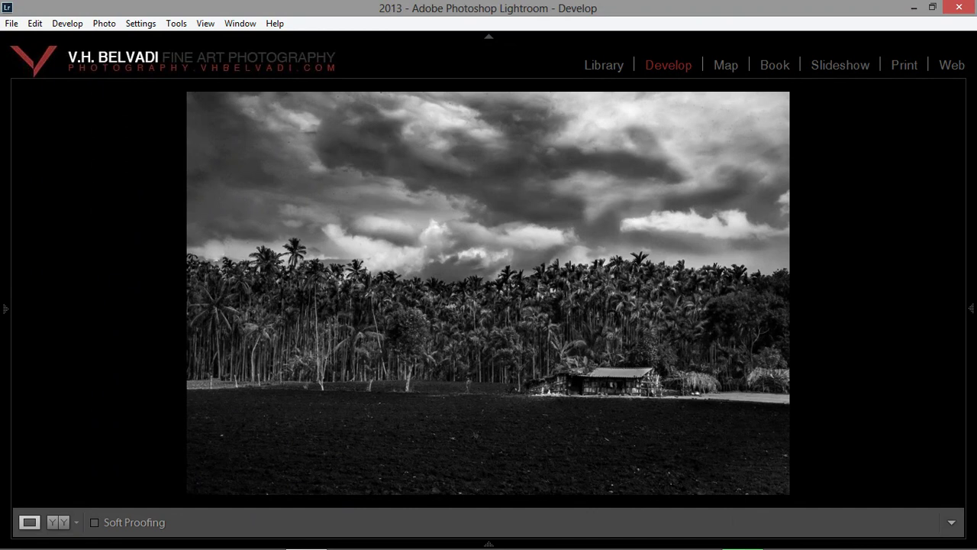
{"action": "key", "text": "Tab"}
{"action": "key", "text": "k"}
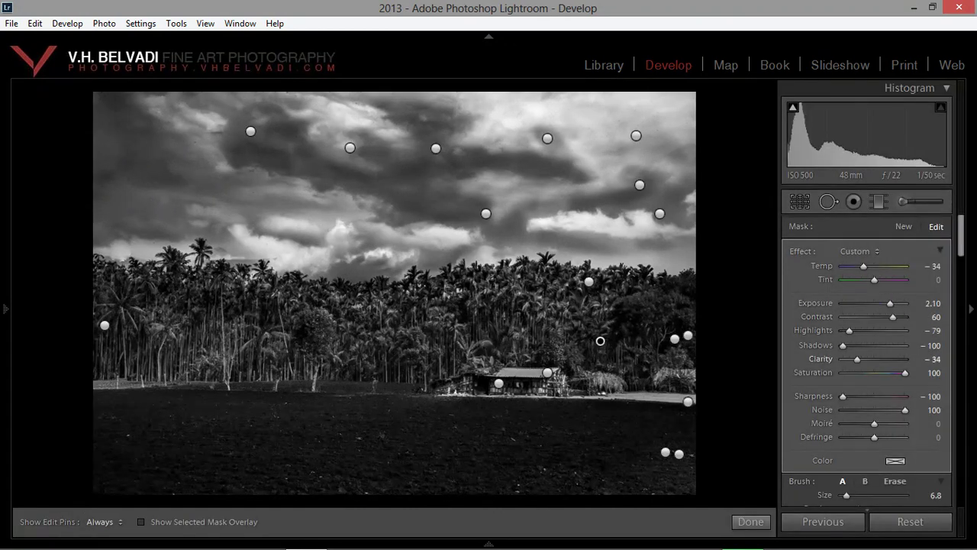
{"action": "key", "text": "k"}
{"action": "key", "text": "z"}
{"action": "key", "text": "z"}
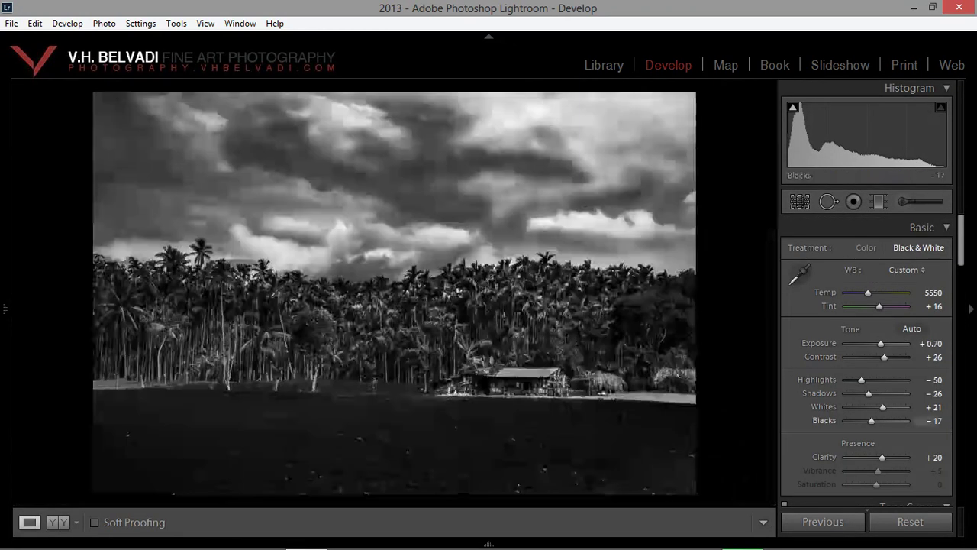